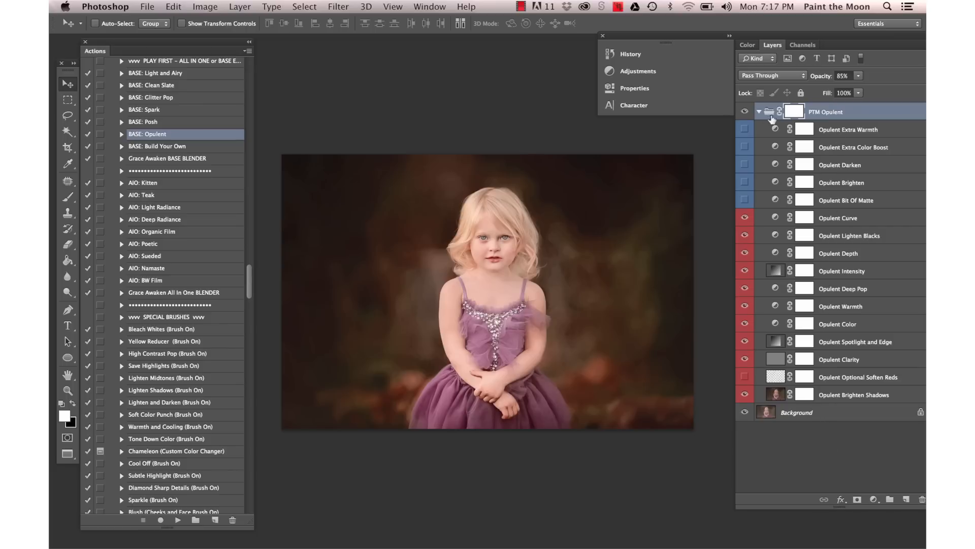
Step: Collapse the PTM Opulent group and compare the photo with and without its effect
left_click(759, 112)
left_click(745, 112)
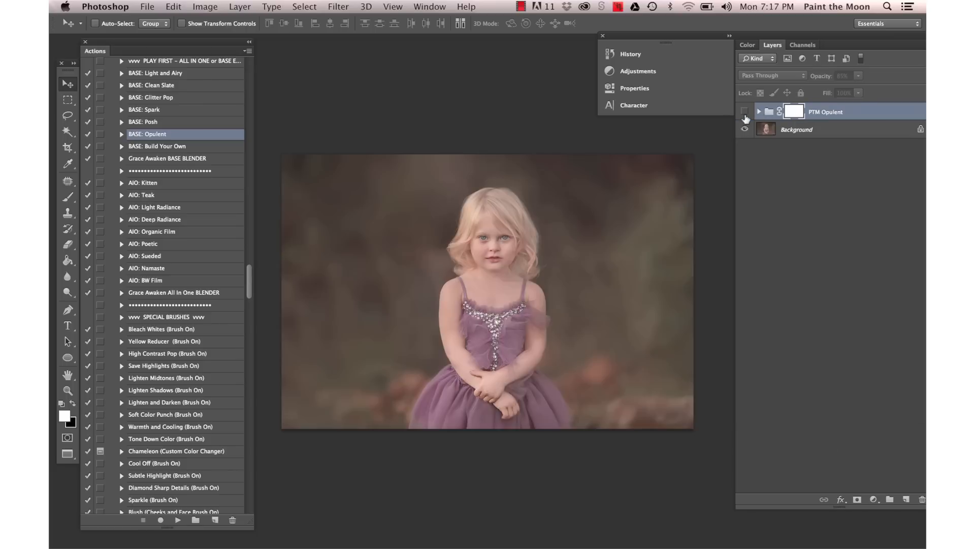
left_click(745, 112)
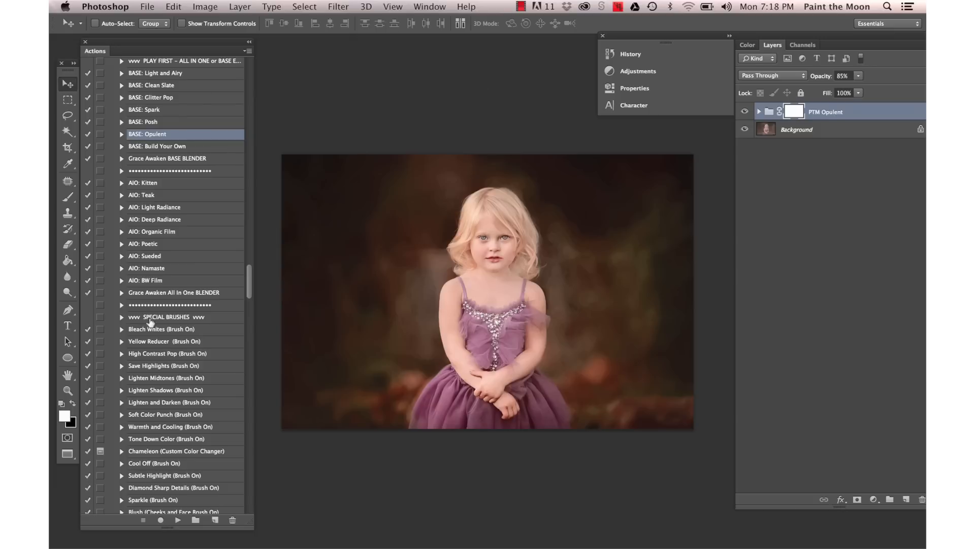
Step: Run the Smolder Paint On Vignette action from the Artistic Edges section of the Bloom action set
scroll(174, 354, "down", 10)
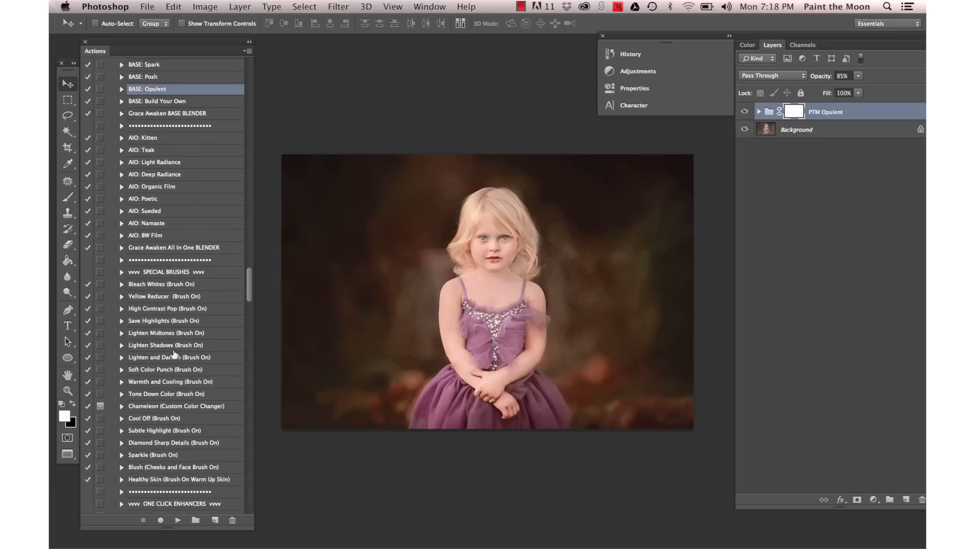
scroll(174, 355, "down", 6)
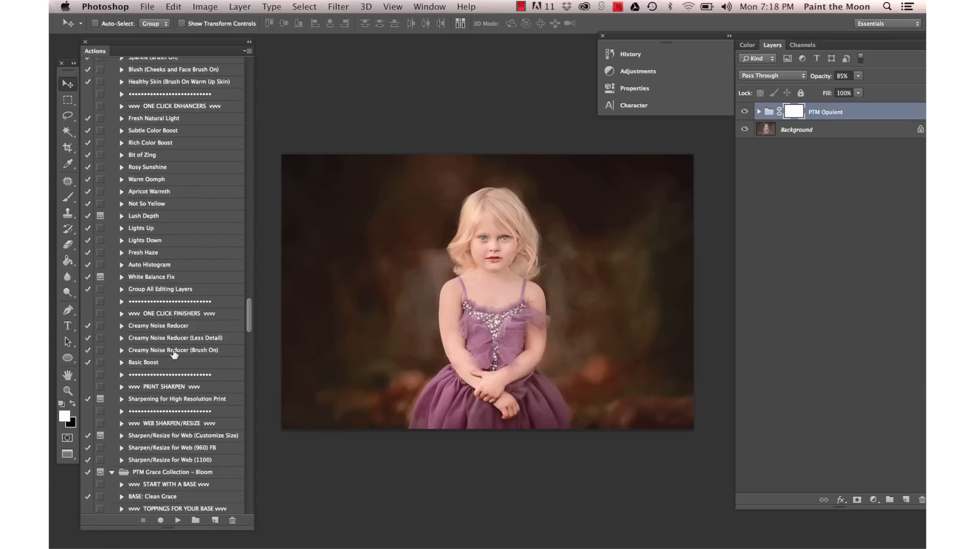
scroll(174, 354, "down", 5)
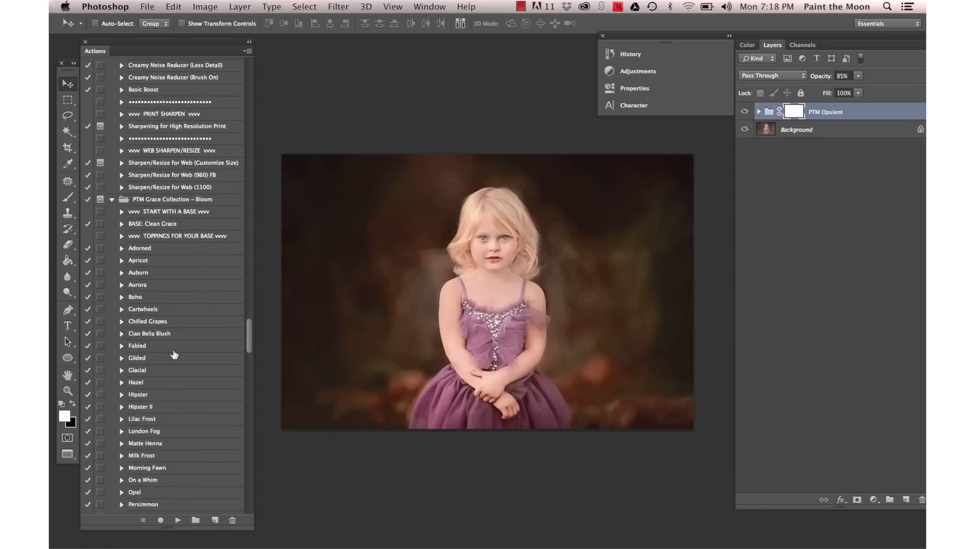
scroll(173, 354, "down", 10)
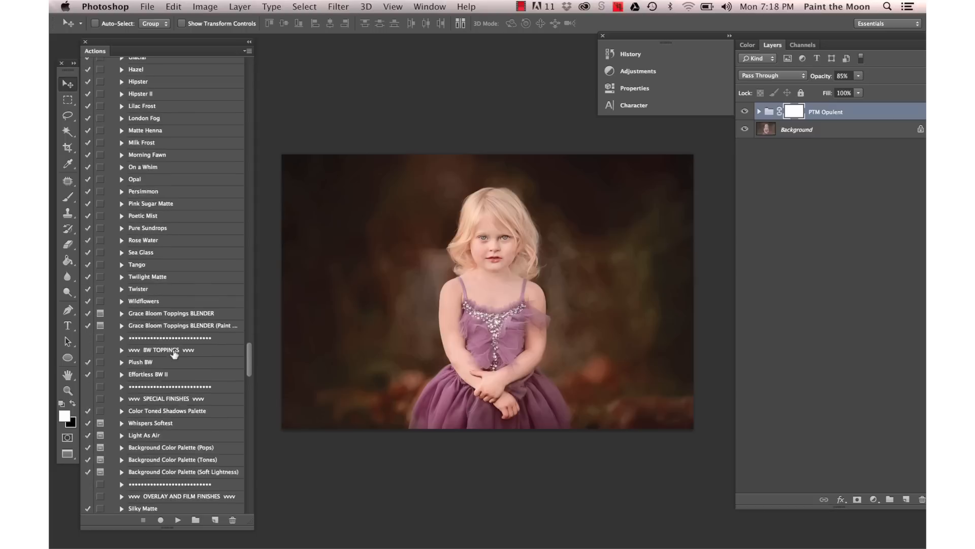
scroll(174, 355, "down", 4)
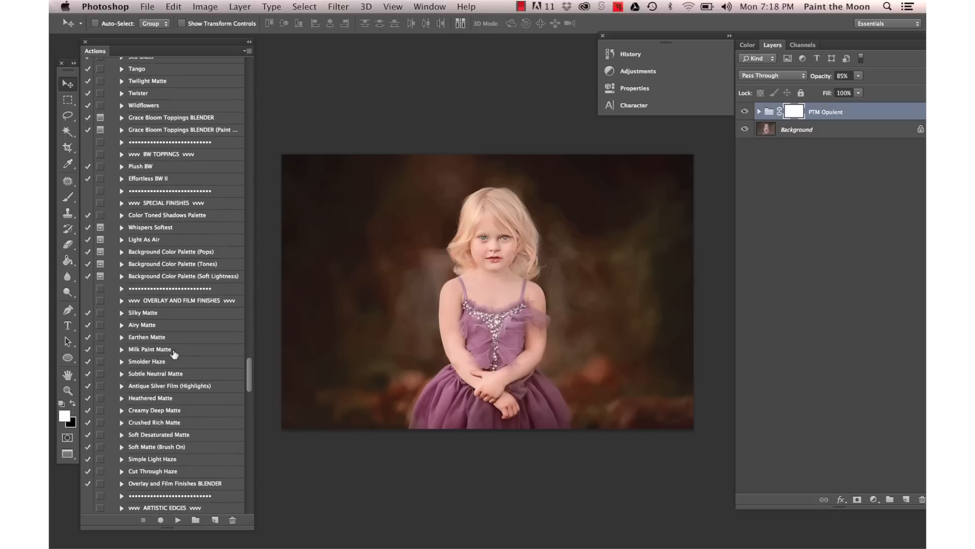
scroll(177, 338, "down", 1)
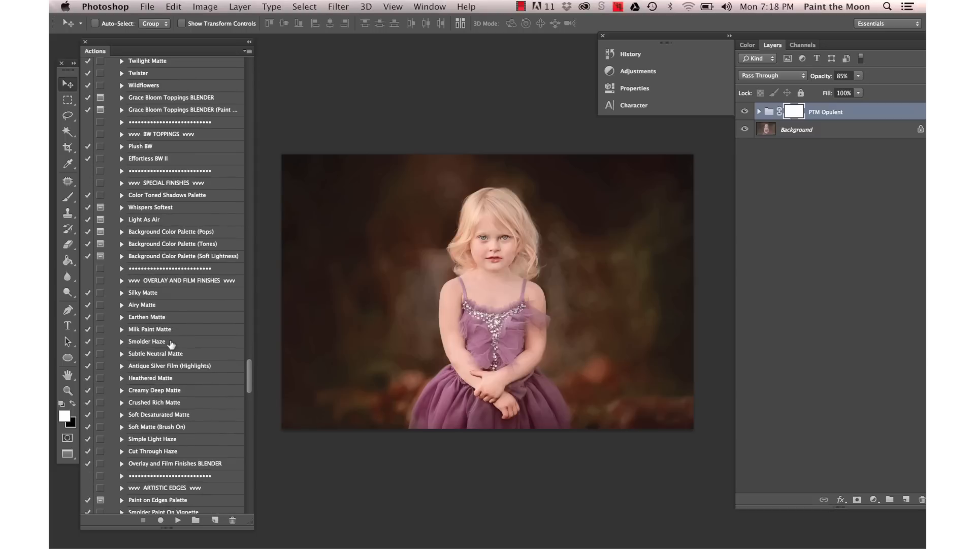
left_click(168, 343)
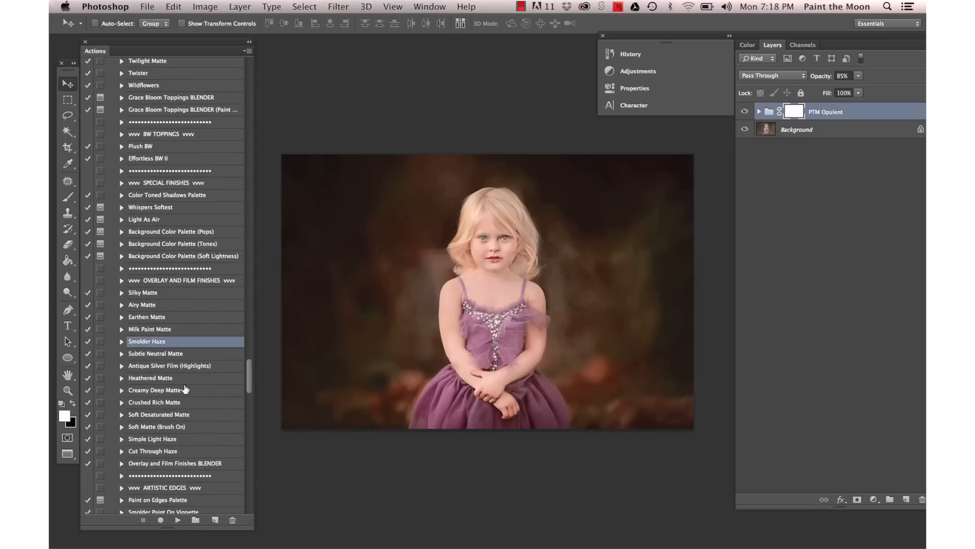
scroll(185, 390, "down", 3)
left_click(183, 414)
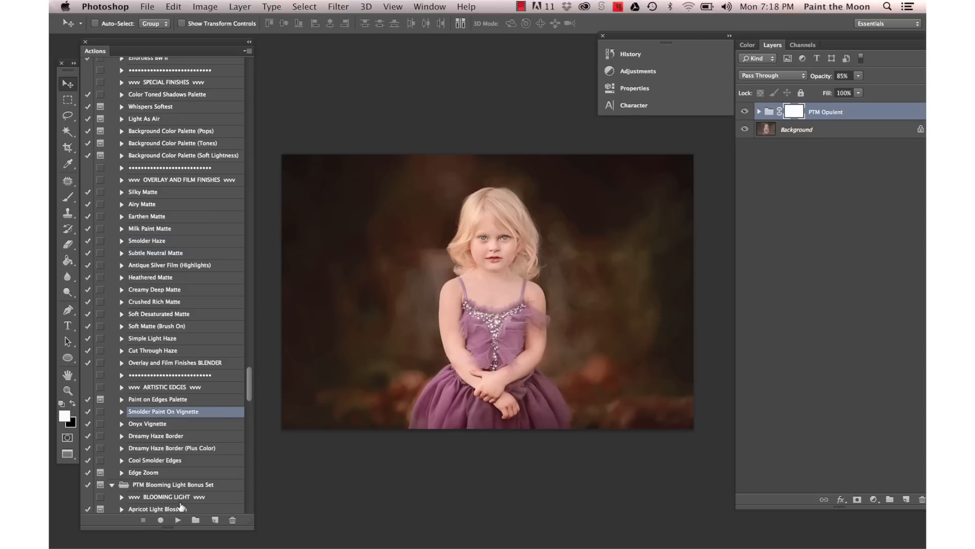
left_click(178, 519)
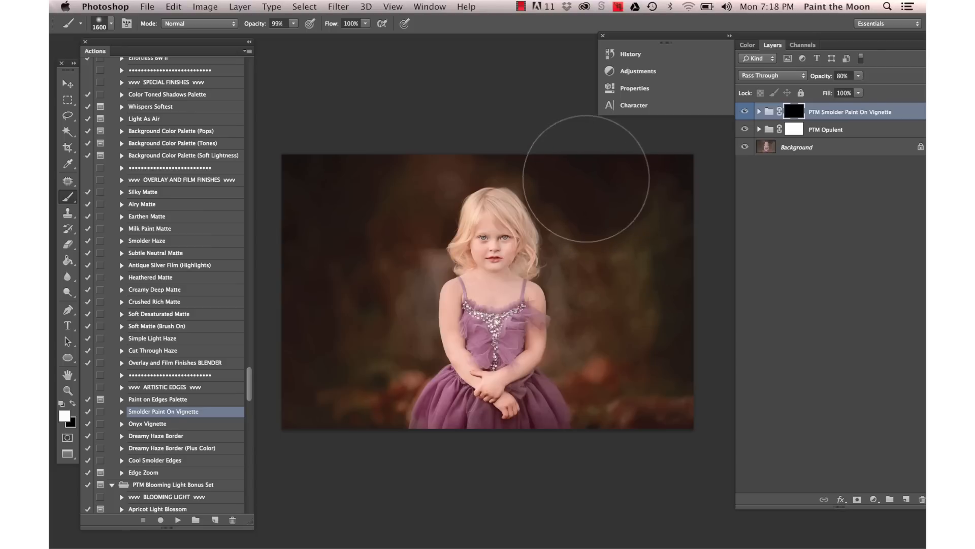
Step: Paint the smolder vignette over the background around the girl on the group's mask with a white 1600 px brush
mouse_move(590, 184)
left_mouse_down()
mouse_move(608, 243)
mouse_move(617, 373)
mouse_move(639, 160)
mouse_move(657, 448)
mouse_move(623, 322)
mouse_move(621, 401)
mouse_move(639, 325)
mouse_move(641, 206)
mouse_move(560, 113)
mouse_move(487, 112)
mouse_move(453, 118)
mouse_move(534, 122)
mouse_move(387, 147)
mouse_move(353, 140)
mouse_move(344, 157)
mouse_move(358, 229)
mouse_move(397, 182)
mouse_move(391, 230)
mouse_move(400, 161)
mouse_move(401, 204)
mouse_move(401, 167)
mouse_move(371, 266)
mouse_move(381, 271)
mouse_move(393, 254)
mouse_move(319, 316)
mouse_move(359, 352)
mouse_move(375, 336)
mouse_move(386, 382)
mouse_move(358, 417)
mouse_move(337, 398)
mouse_move(316, 450)
mouse_move(354, 284)
mouse_move(359, 390)
mouse_move(341, 150)
mouse_move(561, 305)
left_mouse_up()
key("super+plus")
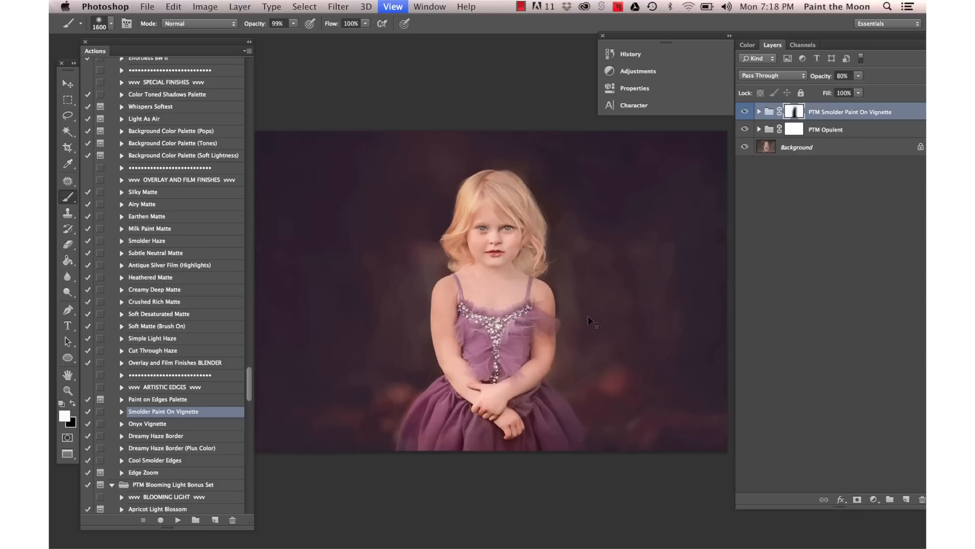
key("super+plus")
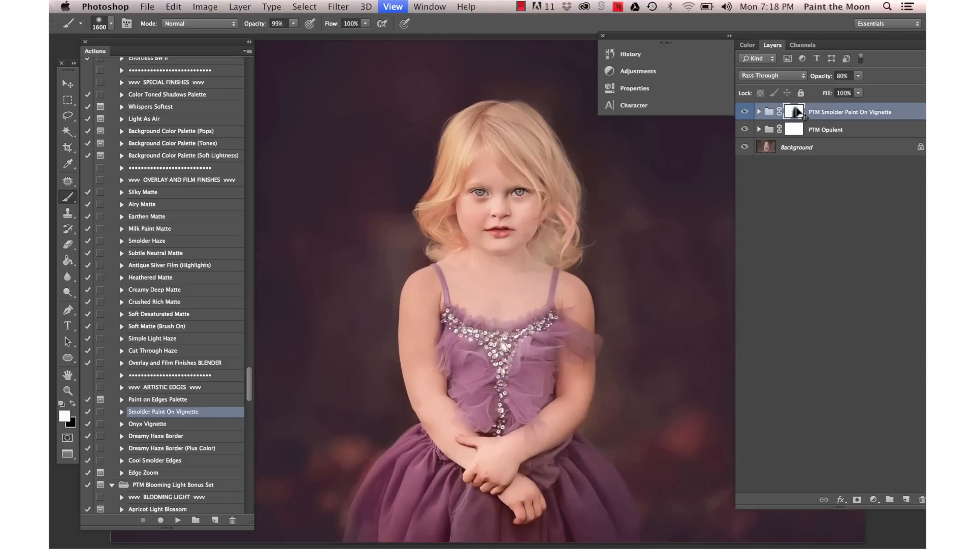
Step: Display the mask overlay and paint the vignette off the girl's hair and skin with a black brush, reduced to 300 and 250 px
key("x")
key("backslash")
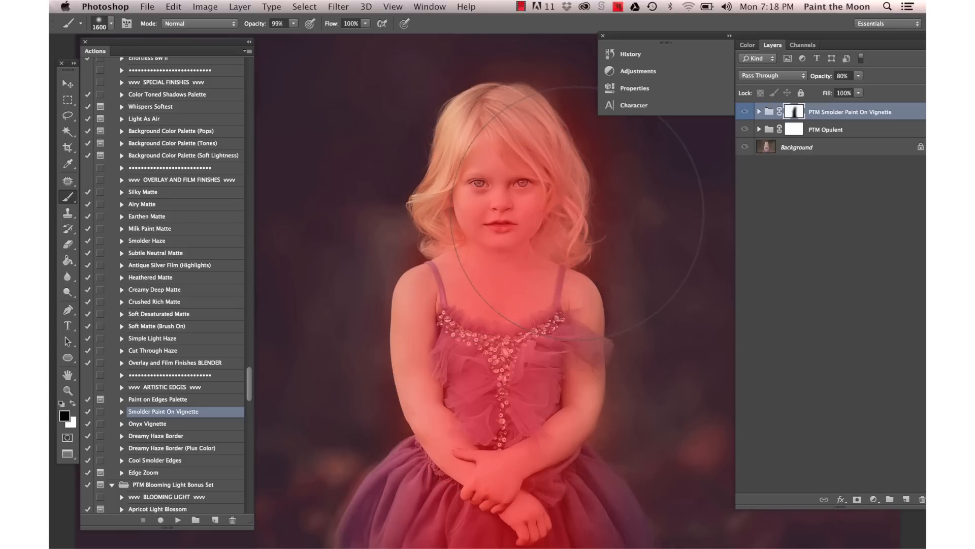
left_click(577, 213)
key("super+z")
key("bracketleft")
key("bracketleft")
key("bracketleft")
key("bracketleft")
key("bracketleft")
key("bracketleft")
key("bracketleft")
key("bracketleft")
key("bracketleft")
key("bracketleft")
key("bracketleft")
key("bracketleft")
key("bracketleft")
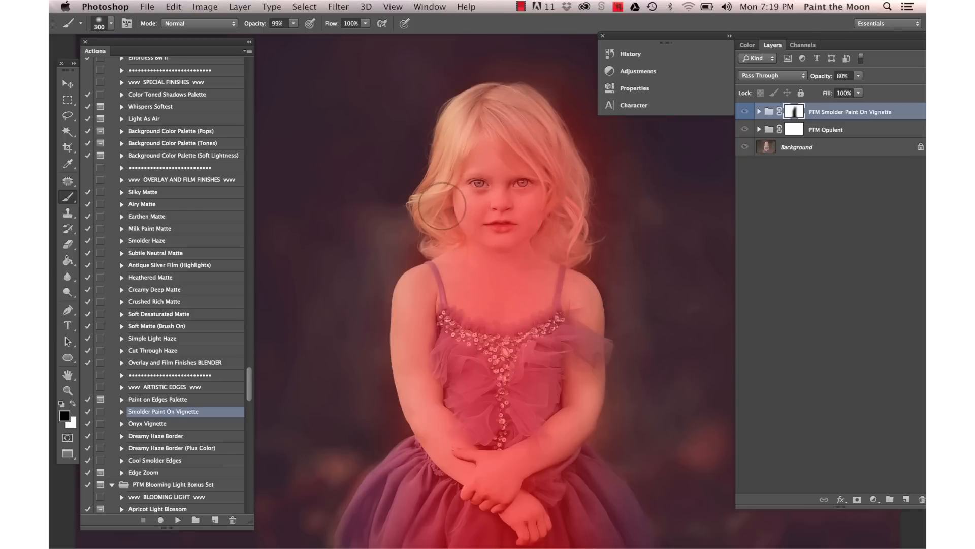
left_click(439, 209)
mouse_move(437, 208)
left_mouse_down()
mouse_move(458, 158)
mouse_move(461, 191)
mouse_move(461, 115)
mouse_move(508, 104)
mouse_move(481, 107)
mouse_move(519, 118)
mouse_move(510, 105)
mouse_move(544, 133)
mouse_move(525, 115)
mouse_move(565, 188)
mouse_move(517, 193)
mouse_move(487, 170)
mouse_move(526, 258)
mouse_move(546, 202)
mouse_move(486, 197)
mouse_move(549, 242)
mouse_move(552, 265)
mouse_move(563, 239)
mouse_move(542, 293)
mouse_move(580, 303)
mouse_move(575, 421)
mouse_move(583, 354)
mouse_move(576, 398)
mouse_move(516, 433)
mouse_move(543, 422)
mouse_move(540, 352)
mouse_move(473, 374)
mouse_move(476, 449)
mouse_move(433, 419)
mouse_move(416, 382)
mouse_move(420, 300)
mouse_move(453, 267)
mouse_move(418, 295)
mouse_move(417, 286)
mouse_move(409, 311)
mouse_move(423, 386)
mouse_move(474, 222)
mouse_move(439, 245)
mouse_move(441, 197)
left_mouse_up()
key("bracketleft")
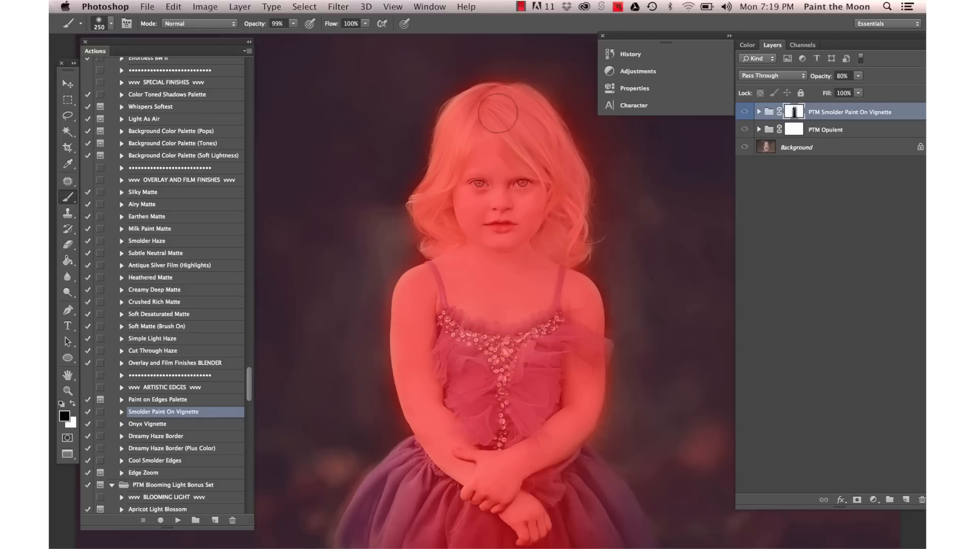
Step: Set the brush to white at 500 px for restoring the vignette over the background
key("x")
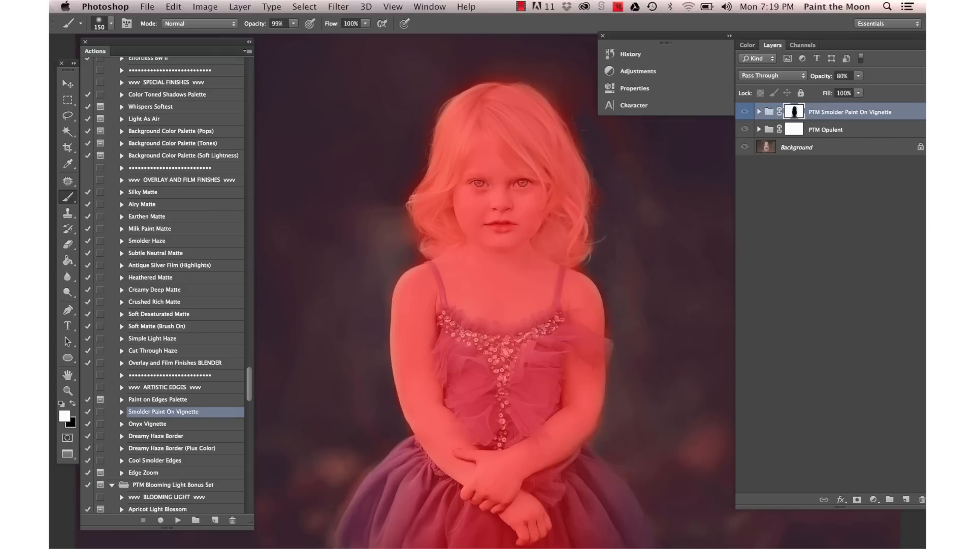
key("bracketright")
key("bracketright")
key("bracketright")
key("bracketright")
key("bracketright")
key("bracketright")
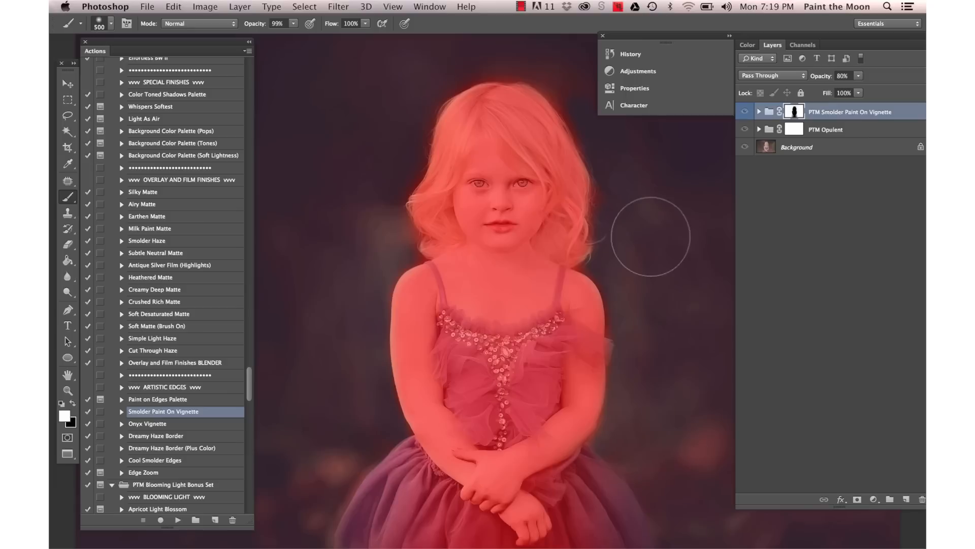
Step: Switch to the Move tool and toggle the mask overlay to check coverage of the girl, leaving it hidden
key("v")
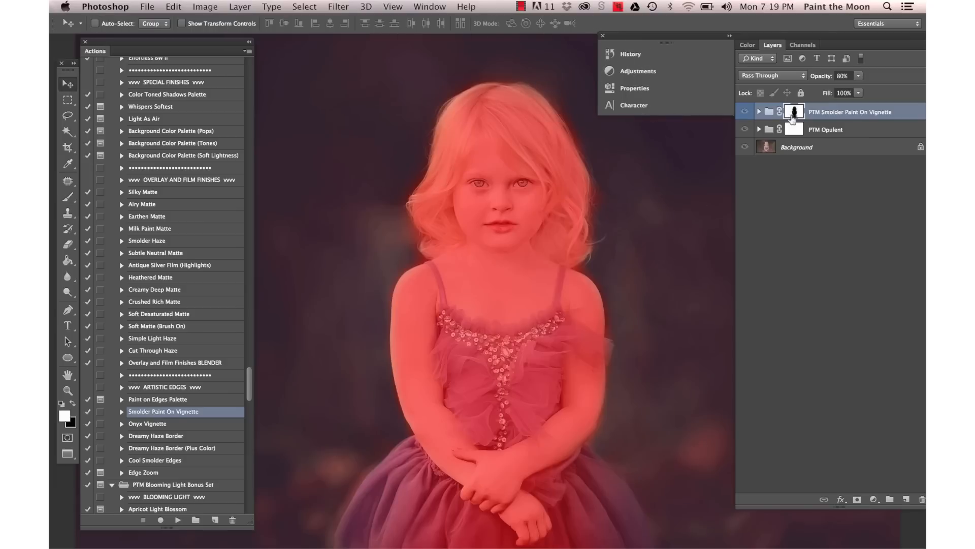
key("backslash")
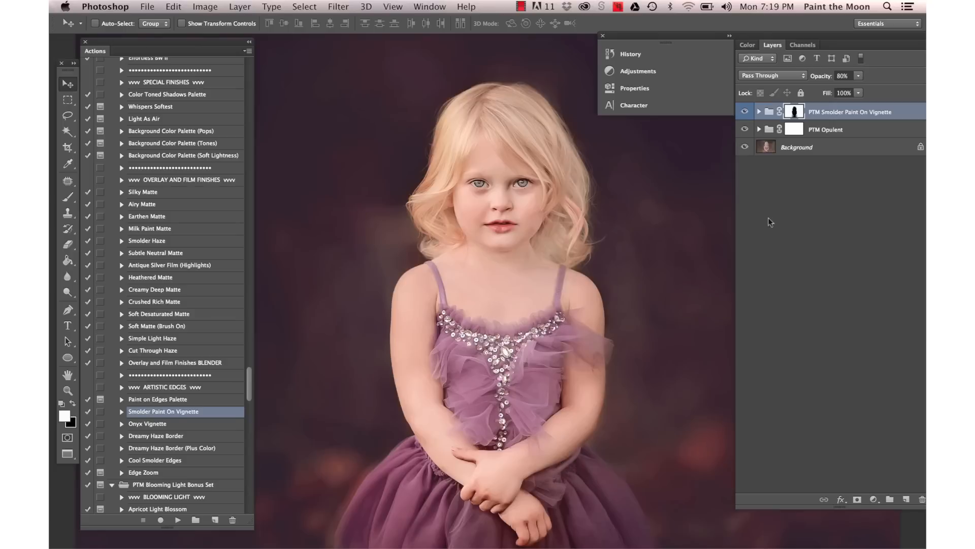
key("backslash")
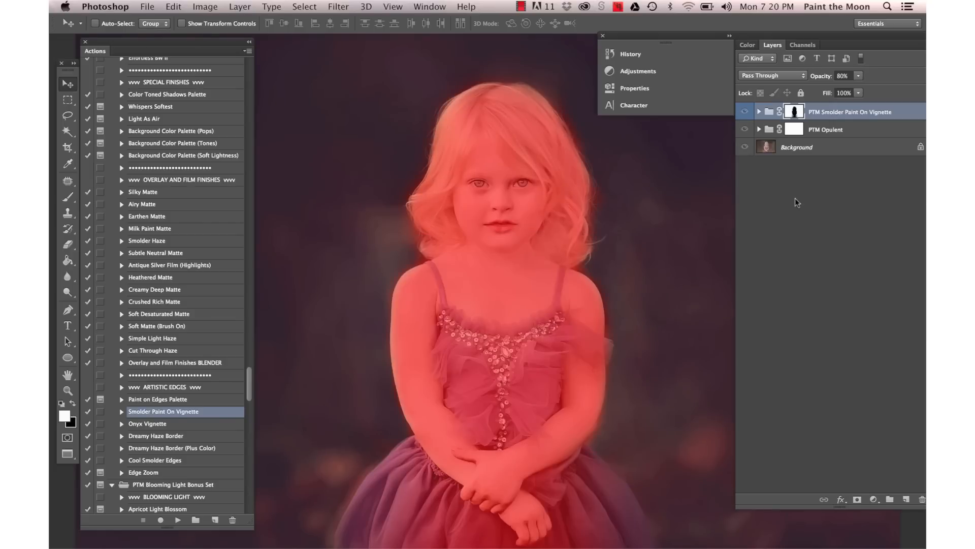
key("backslash")
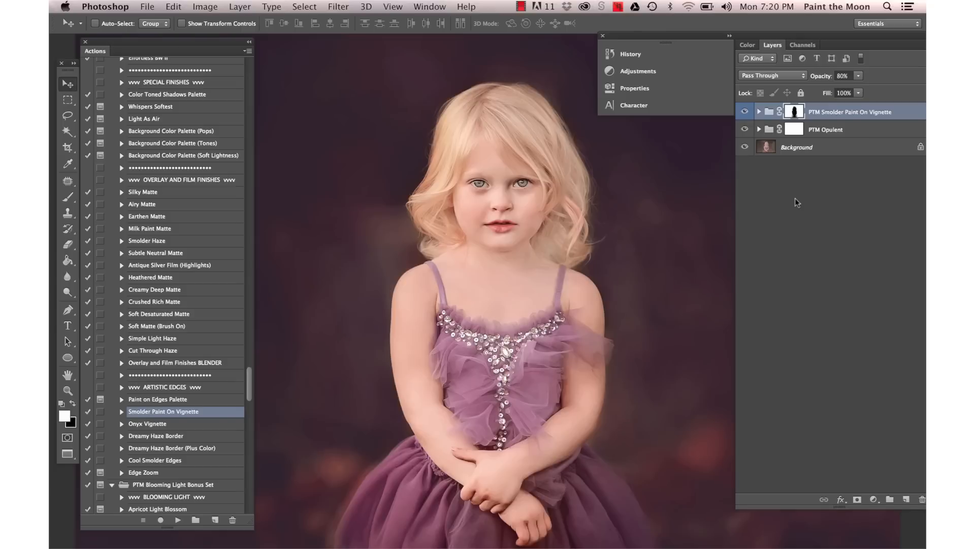
Step: Slightly lower the opacity of the PTM Smolder Paint On Vignette group with the whole photo in view
key("super+minus")
key("super+minus")
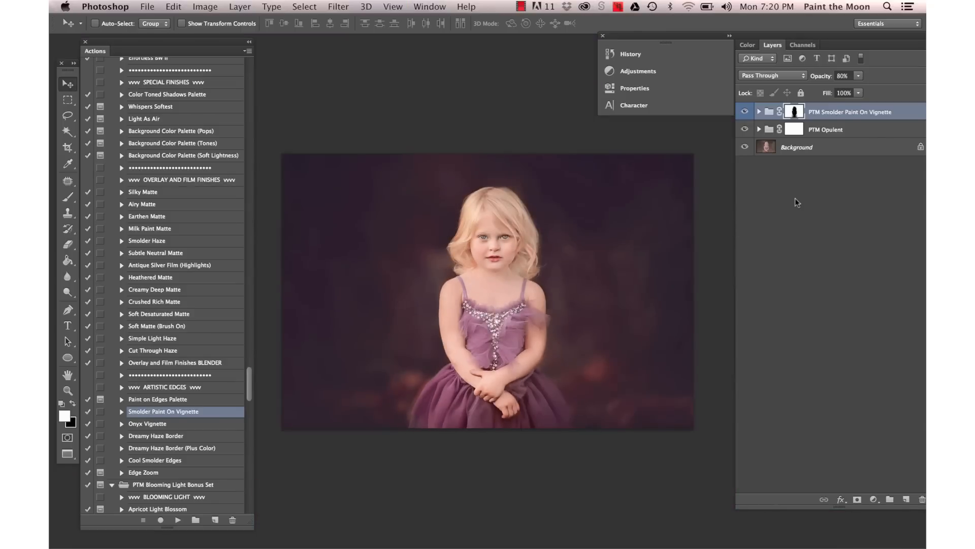
left_click_drag(829, 80, 815, 81)
Step: Compare the edit with the original by showing only the Background layer, then restore all layers
left_click(809, 146)
left_click(746, 149, "alt")
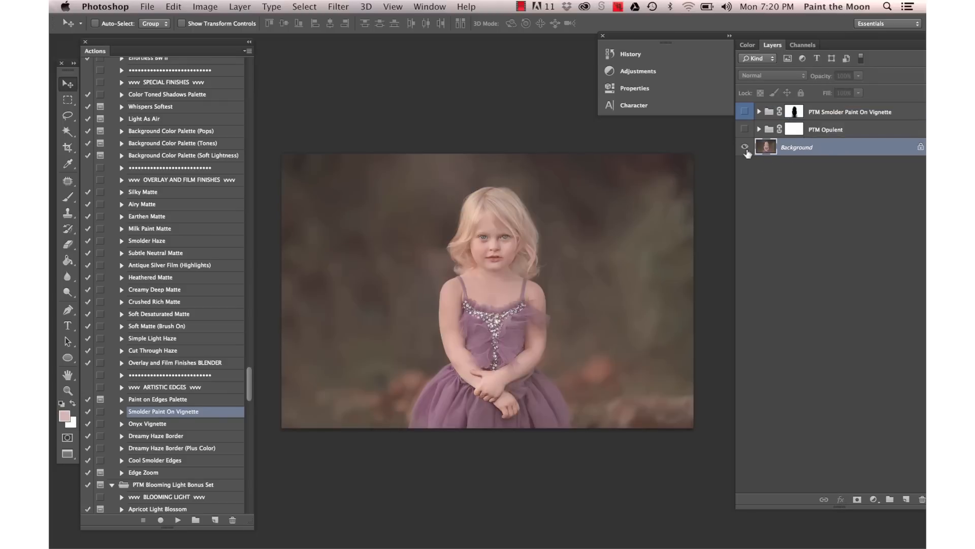
left_click(745, 149, "alt")
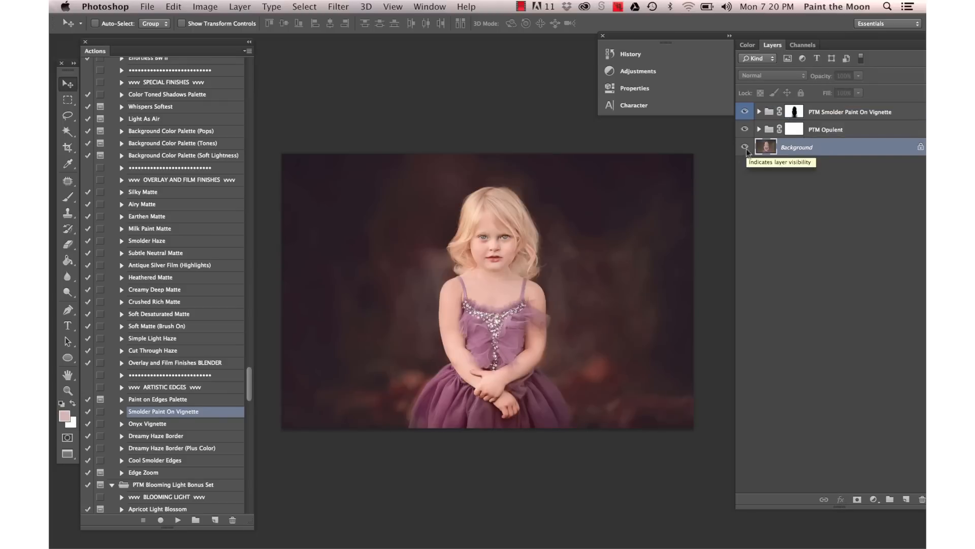
Step: Run the Apricot Light Blossom action from the Blooming Light Bonus Set and move the light to the top centre above the girl
scroll(155, 435, "up", 6)
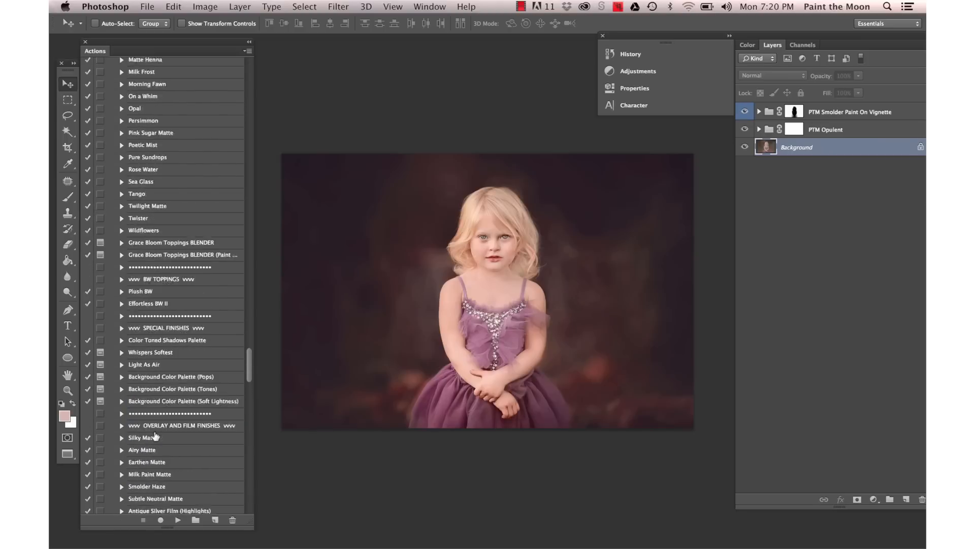
scroll(154, 436, "up", 10)
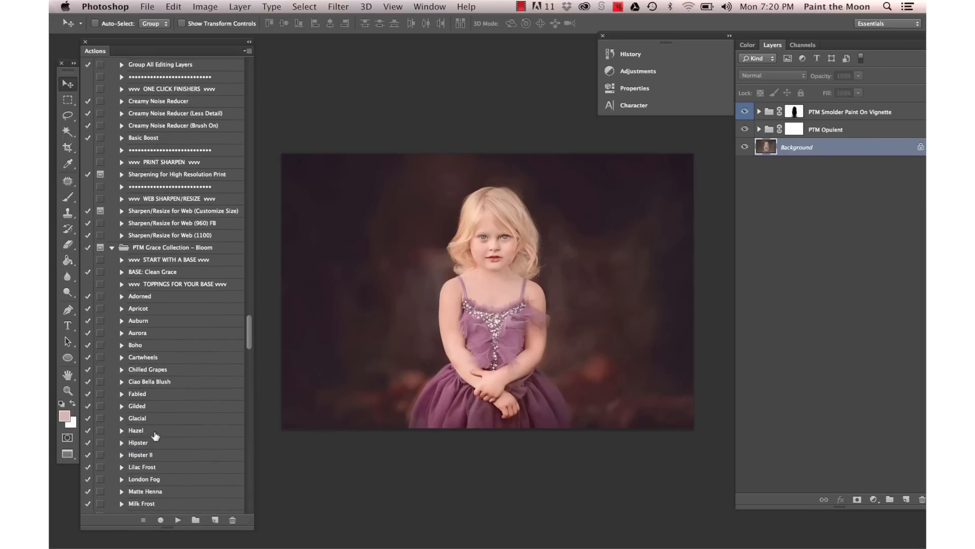
scroll(155, 436, "down", 18)
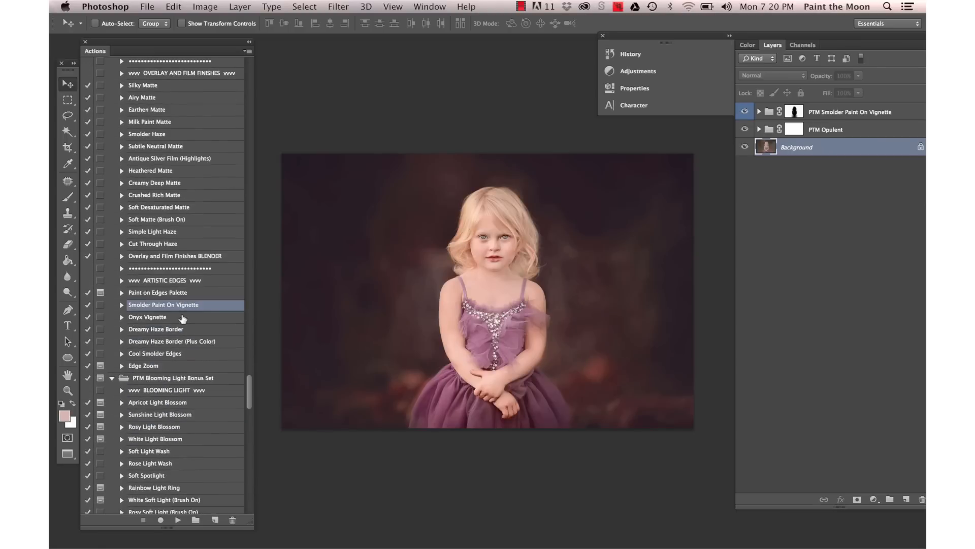
scroll(183, 318, "down", 5)
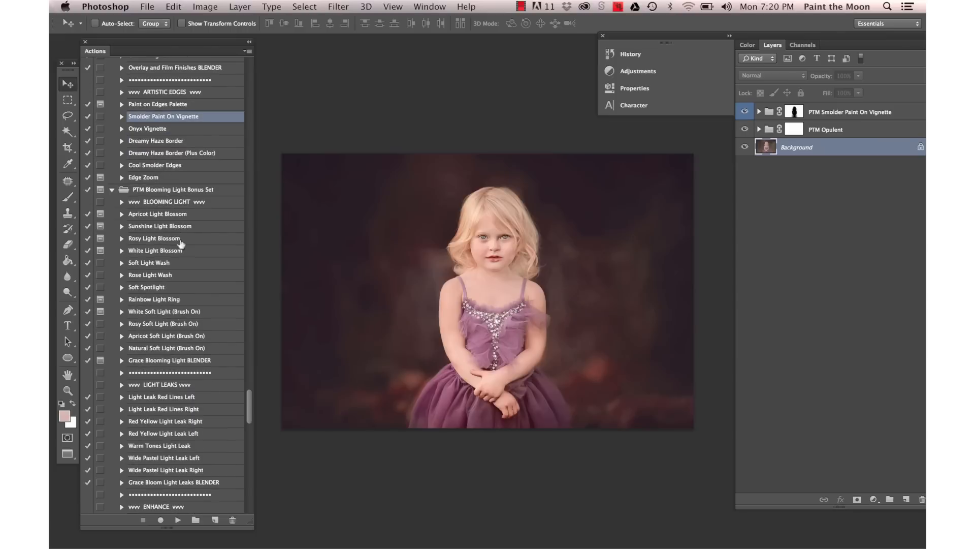
left_click(176, 217)
left_click(178, 520)
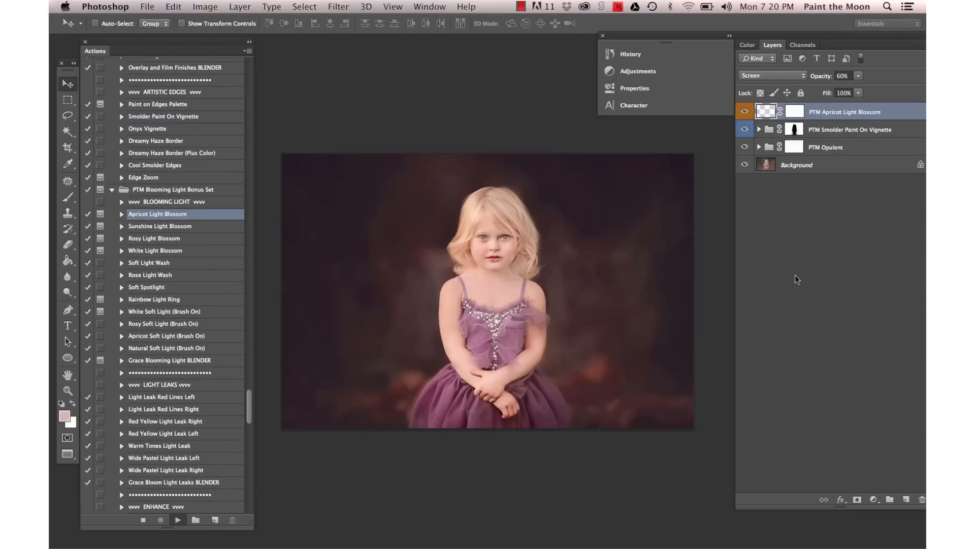
left_click(573, 225)
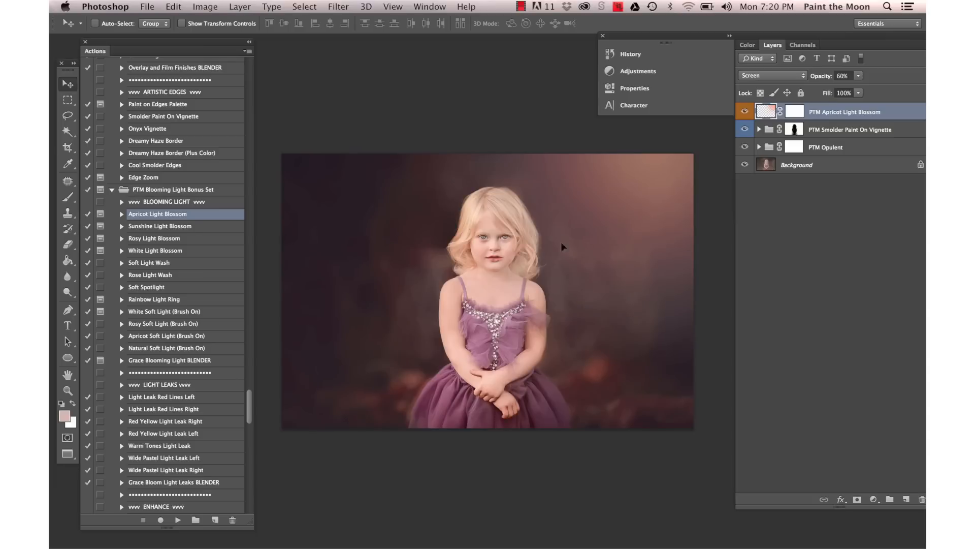
left_click_drag(560, 247, 546, 210)
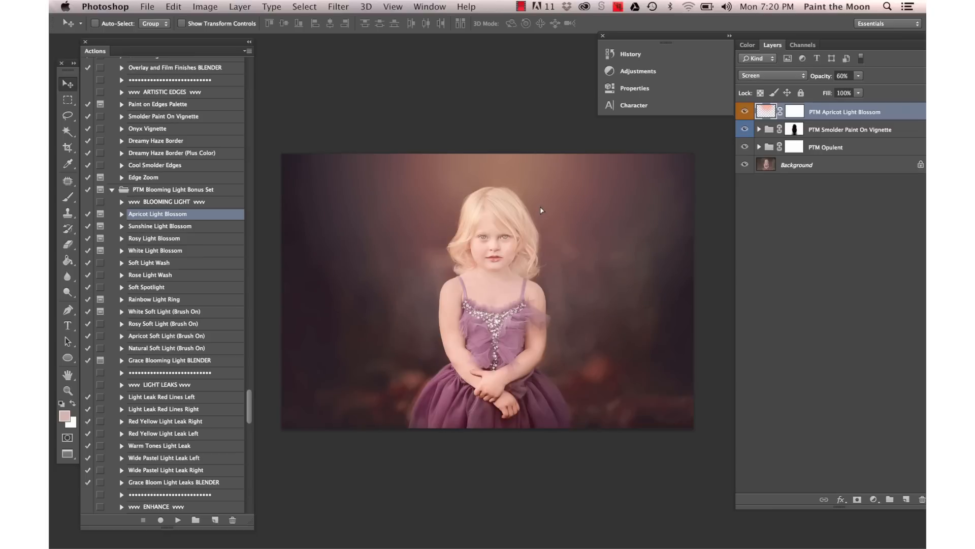
Step: Mask the Apricot Light Blossom effect off the girl by painting black on its layer mask with an 800 px brush
left_click(795, 111)
key("d")
key("b")
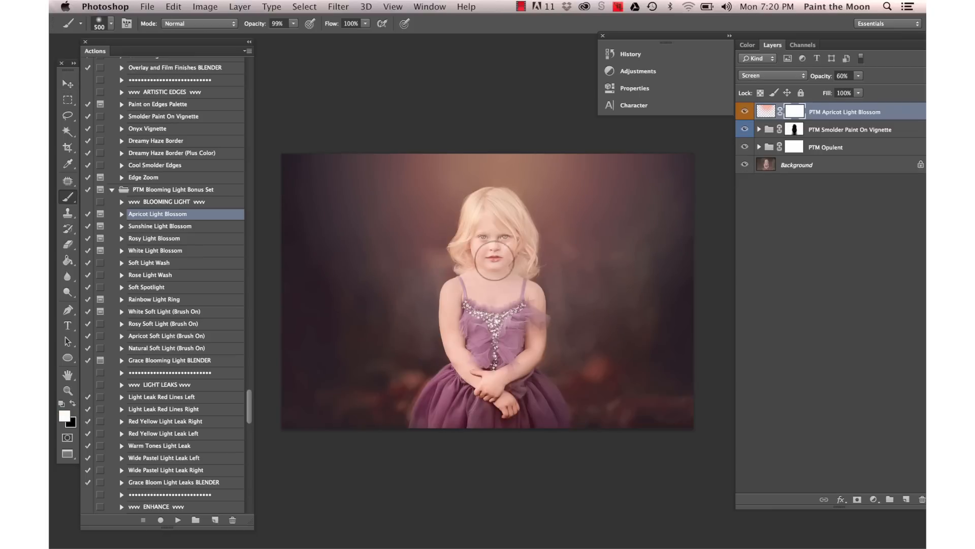
key("x")
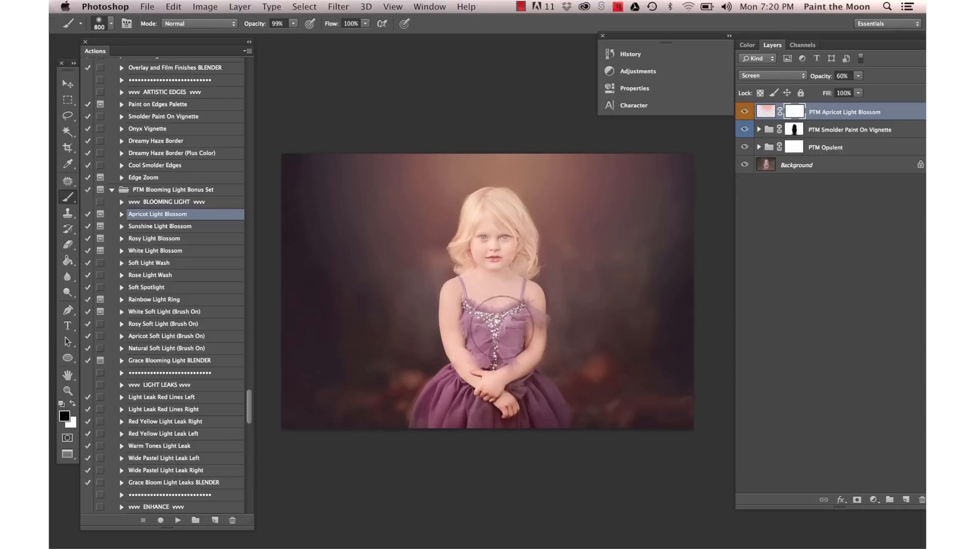
key("bracketright")
key("bracketright")
key("bracketright")
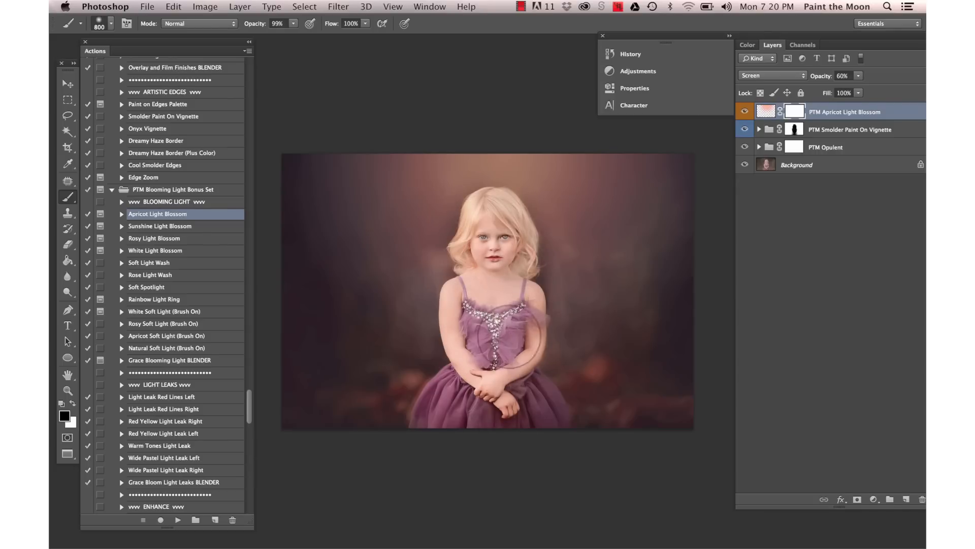
left_click_drag(477, 325, 484, 322)
key("x")
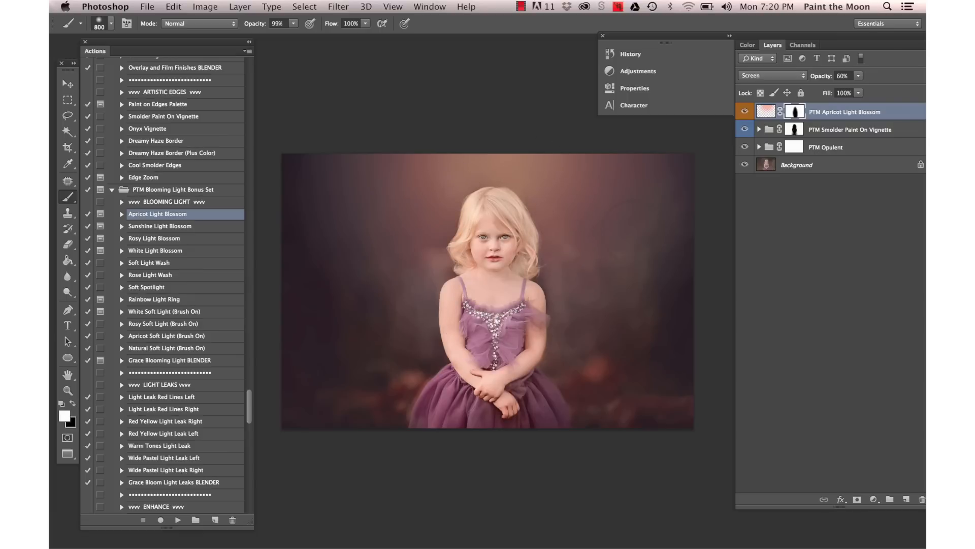
key("v")
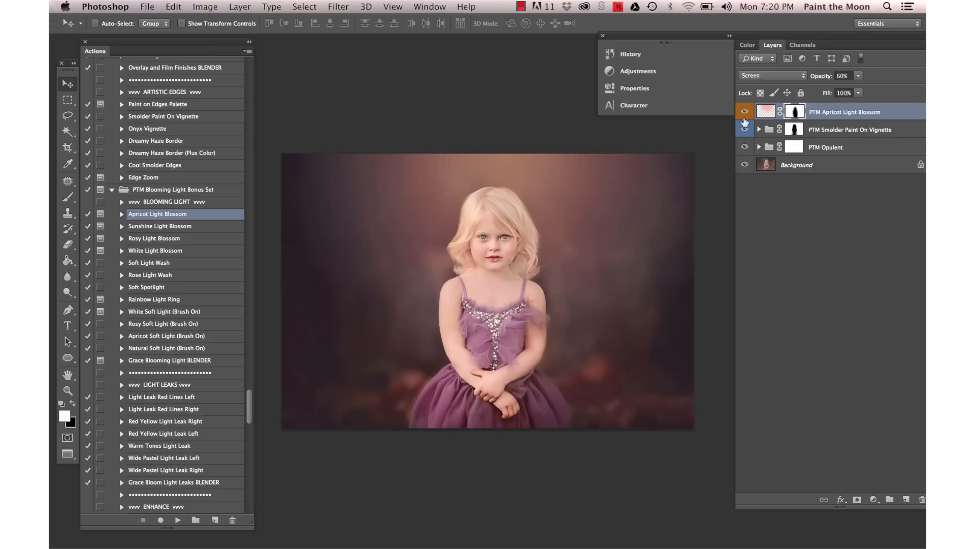
Step: Toggle the PTM Apricot Light Blossom layer off and on to judge its effect, and lower its opacity to 38%
left_click(745, 112)
left_click(744, 113)
left_click_drag(826, 76, 813, 79)
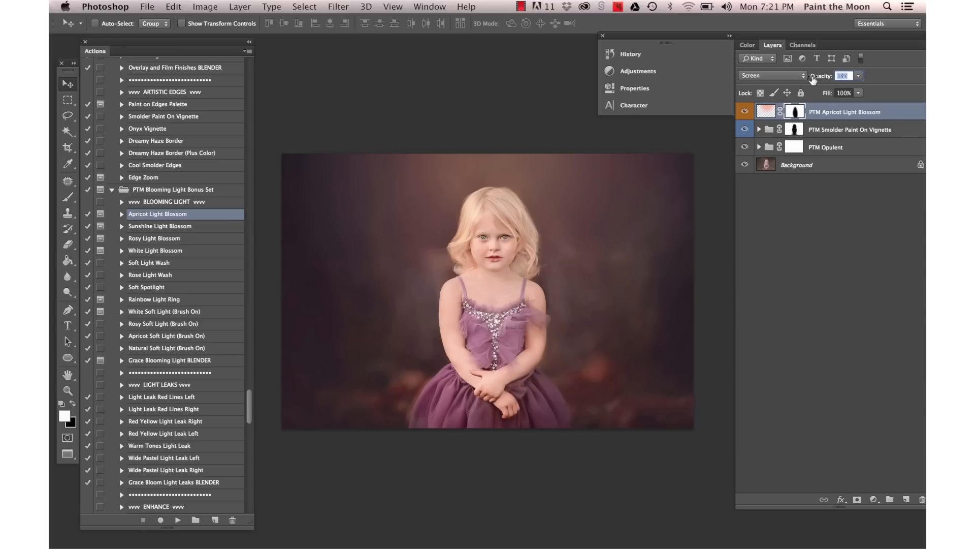
Step: Deselect the layers, view only the Background layer to compare the finished edit with the original, and restore all layers
left_click(800, 303)
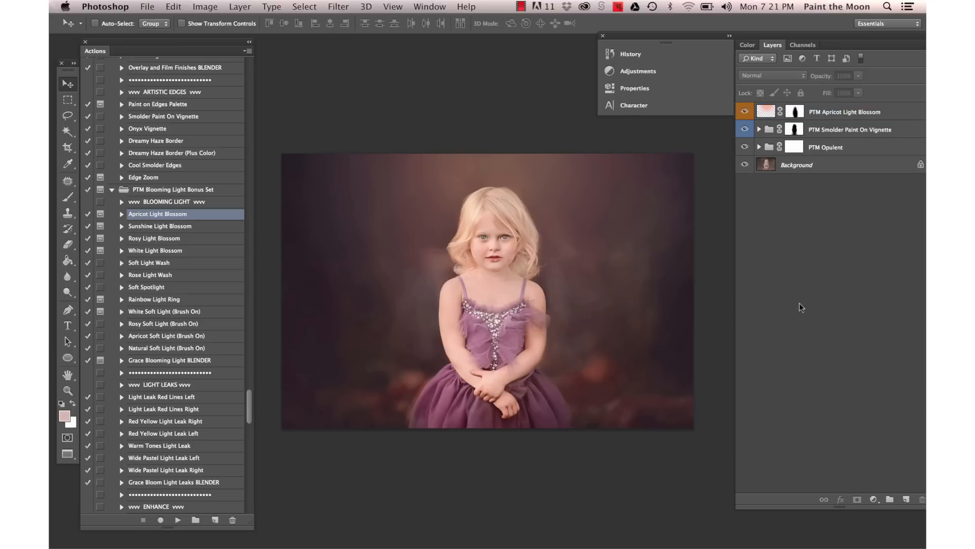
left_click(746, 165, "alt")
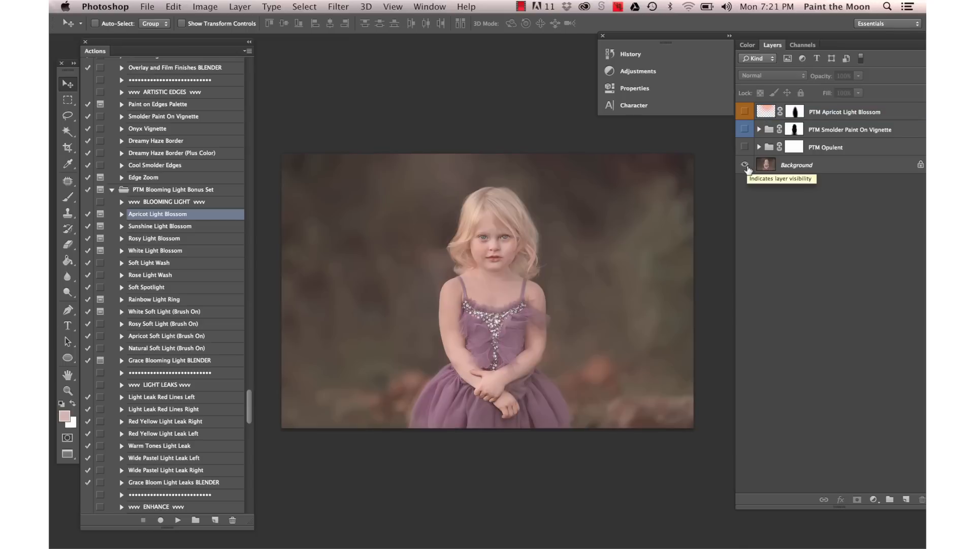
left_click(746, 166, "alt")
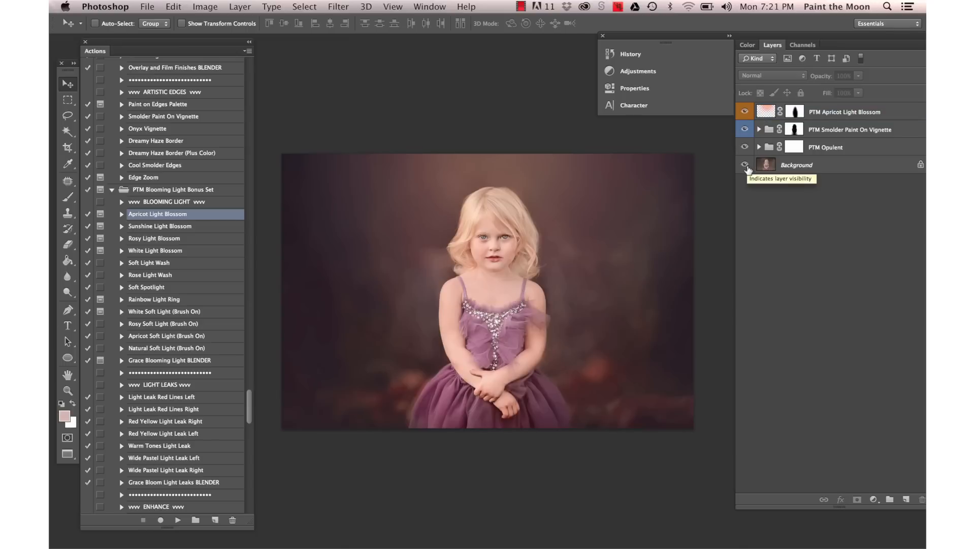